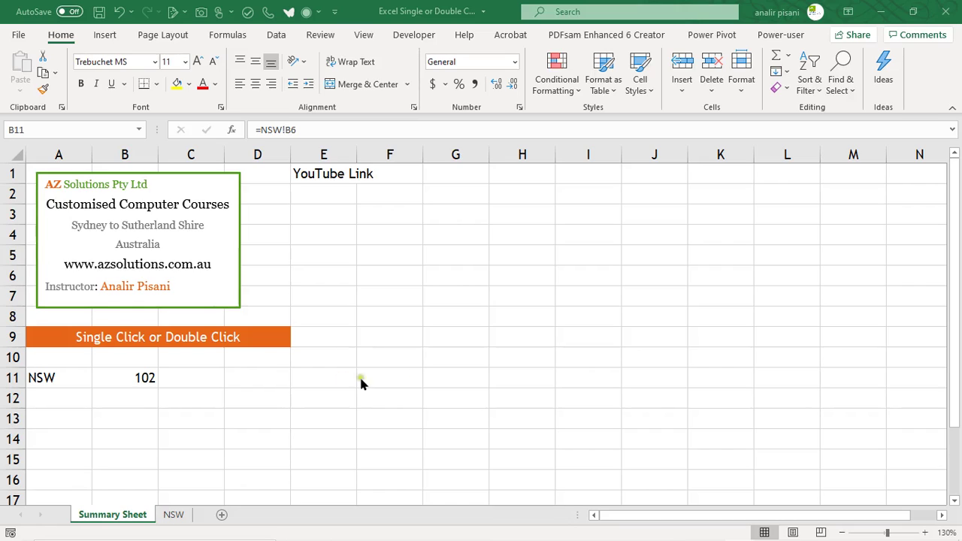
# Trace B11's existing link to its NSW source, then review the NSW expenses table
pyautogui.click(135, 381)
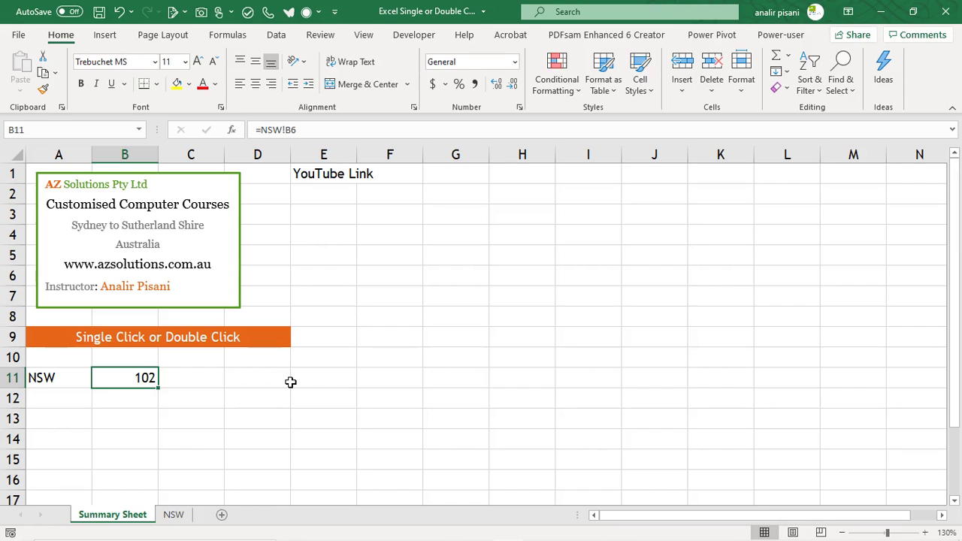
pyautogui.doubleClick(112, 385)
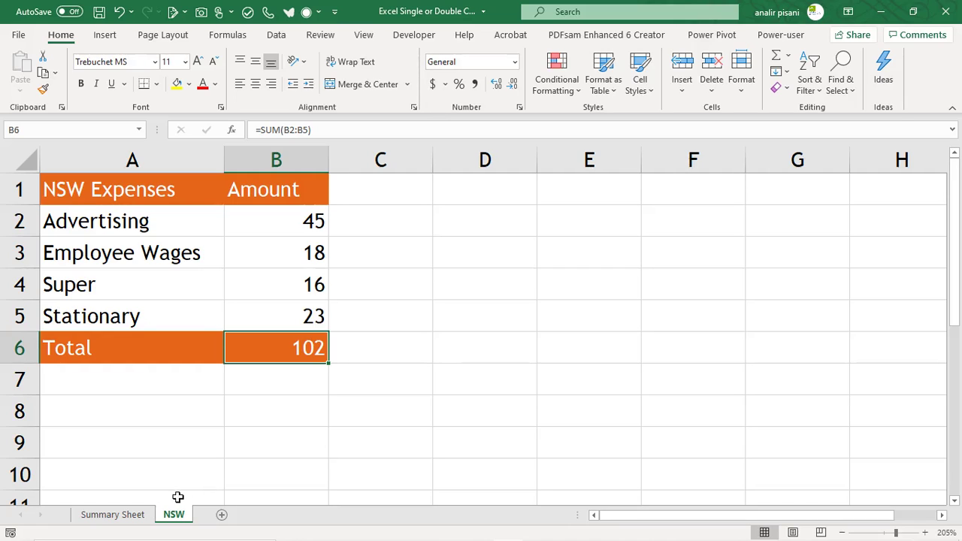
pyautogui.click(114, 516)
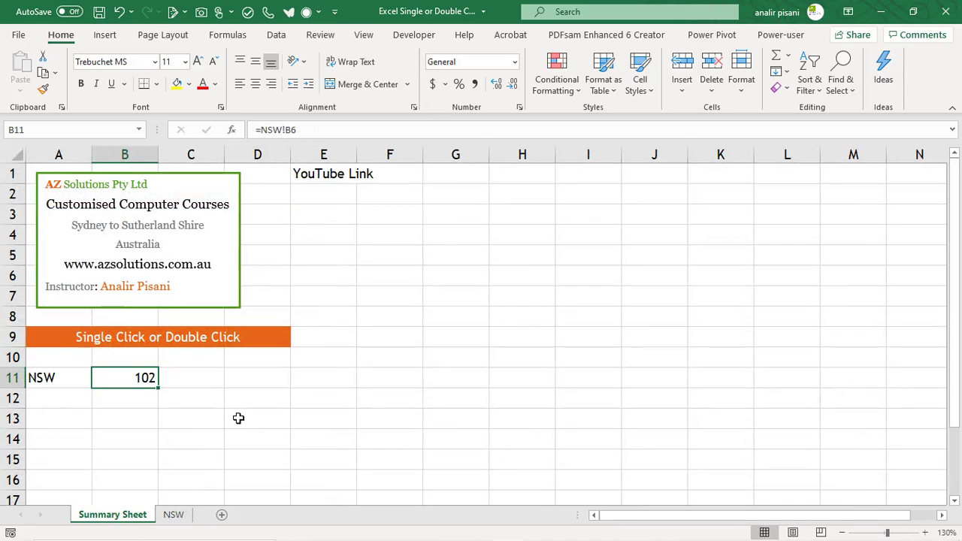
pyautogui.click(205, 378)
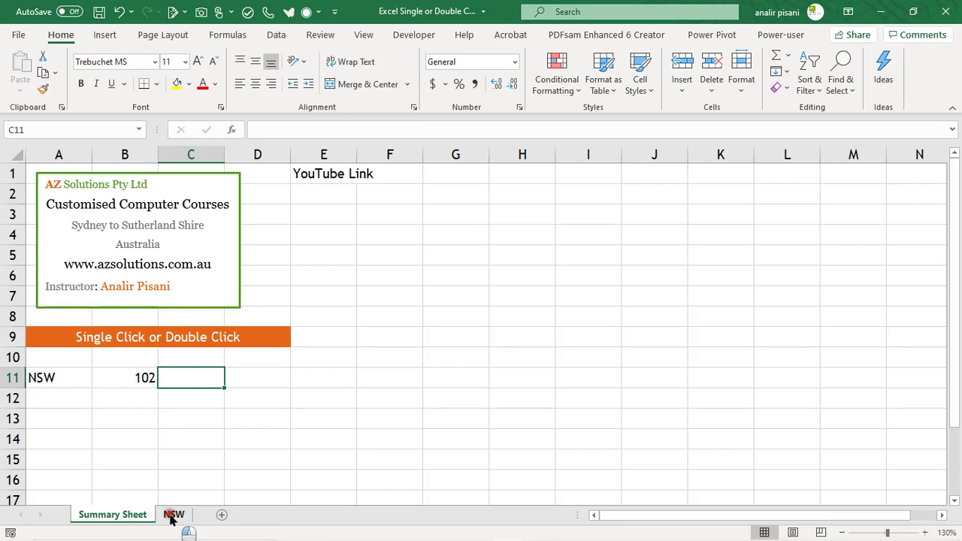
pyautogui.click(172, 516)
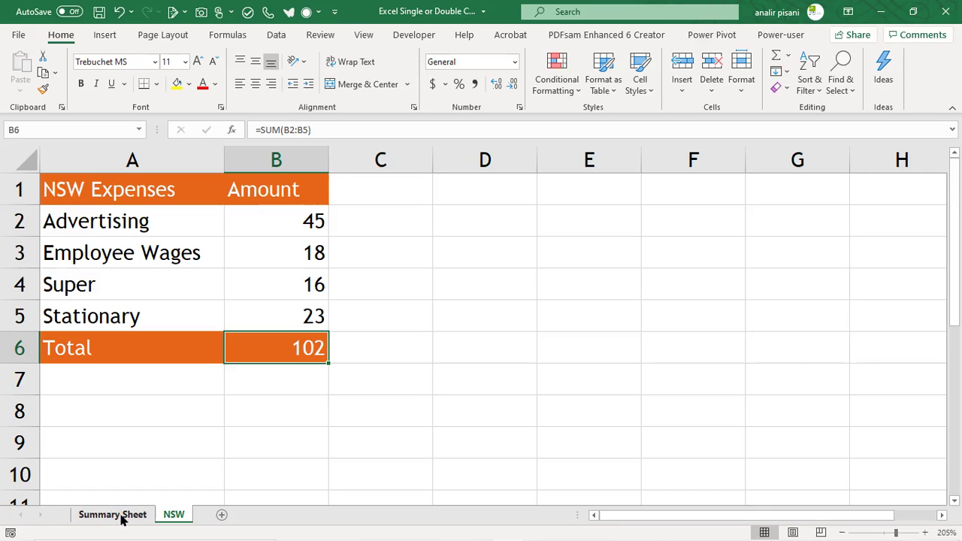
# Enter a formula in Summary Sheet B12 referencing the NSW Total in B6 (102)
pyautogui.click(116, 516)
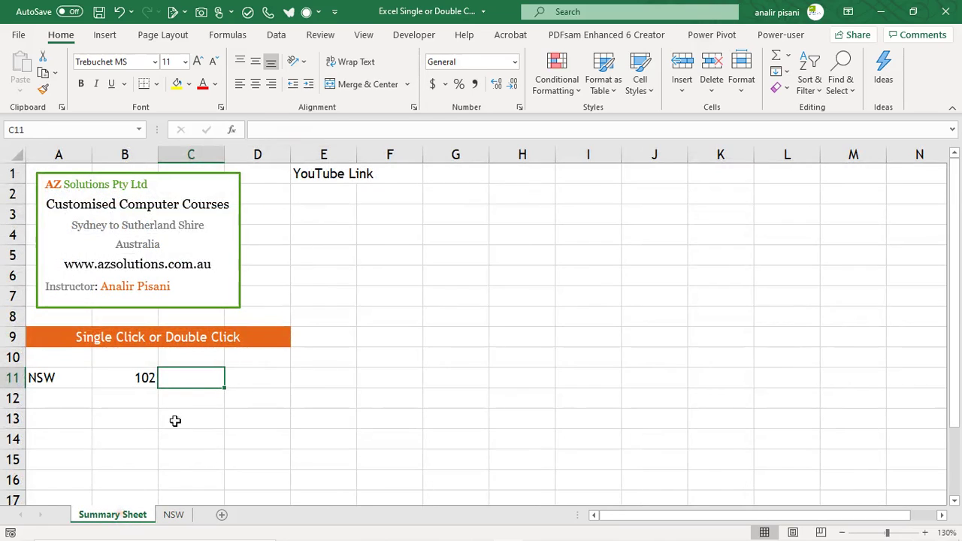
pyautogui.click(133, 396)
pyautogui.write('=')
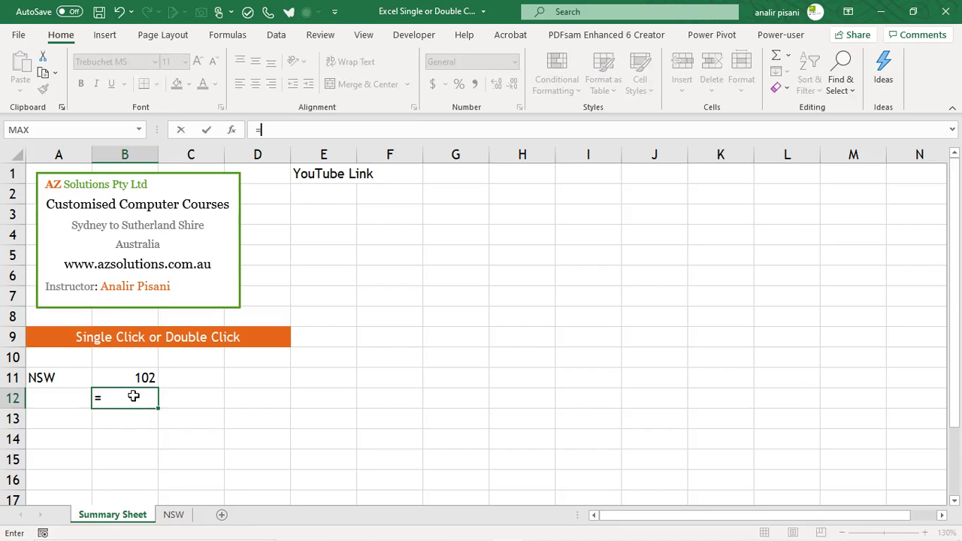
pyautogui.click(175, 516)
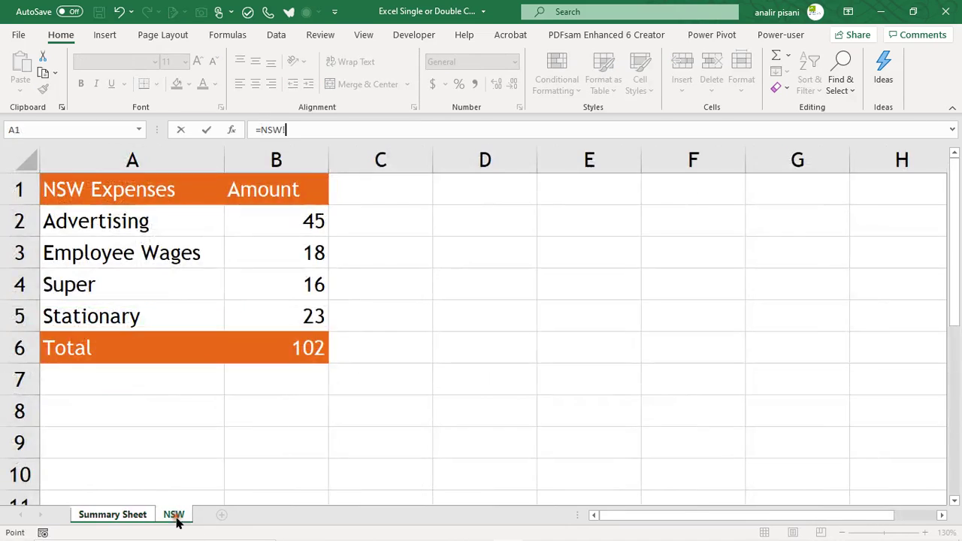
pyautogui.click(294, 355)
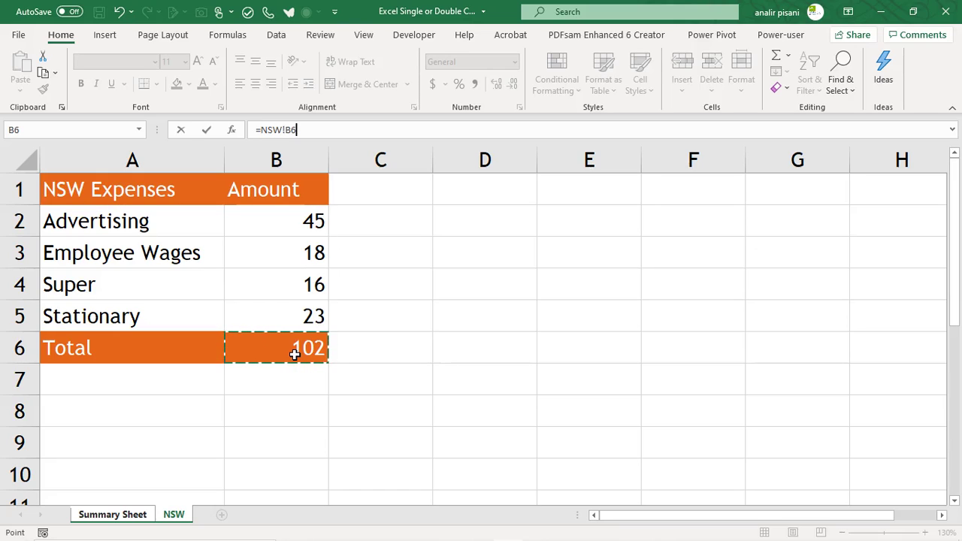
pyautogui.press('Return')
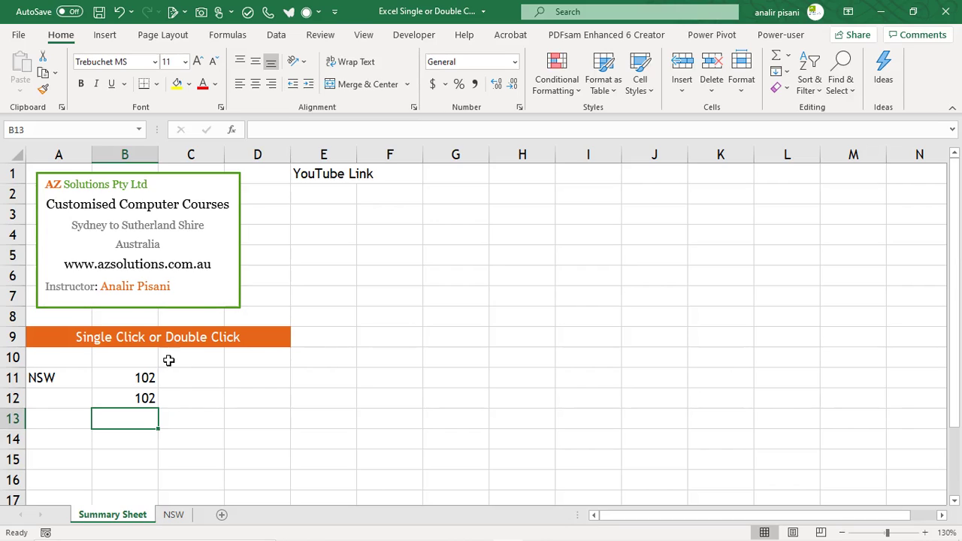
# Uncheck 'Allow editing directly in cells' in Excel's Advanced options and apply
pyautogui.click(19, 33)
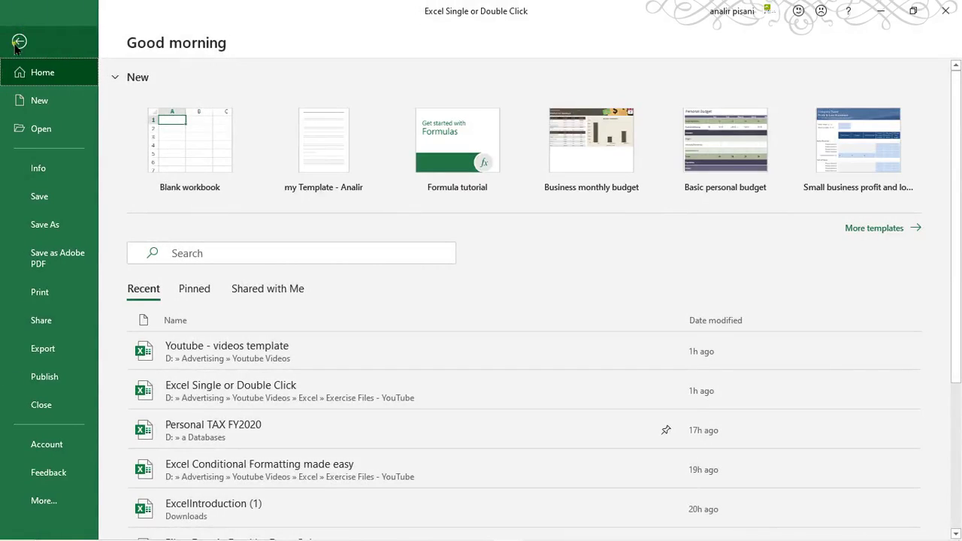
pyautogui.click(47, 508)
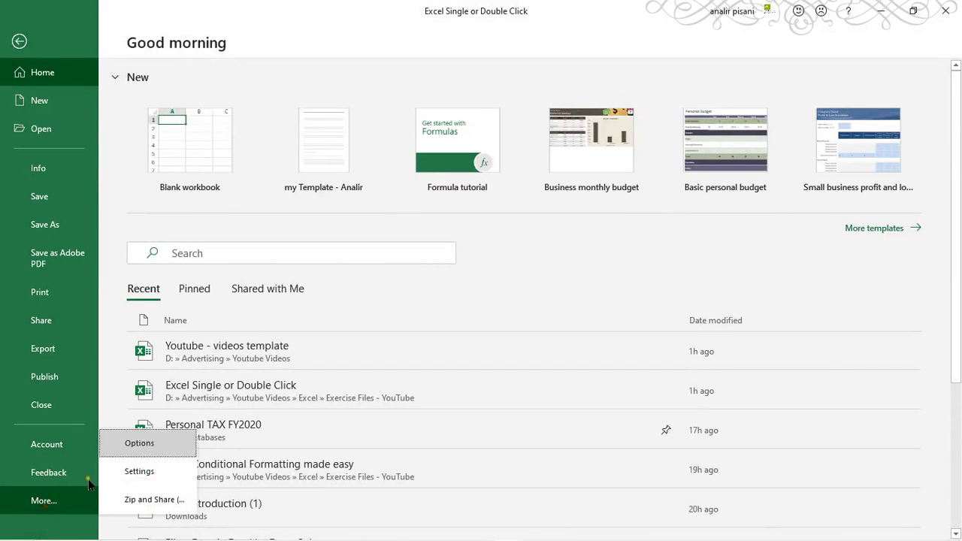
pyautogui.click(163, 443)
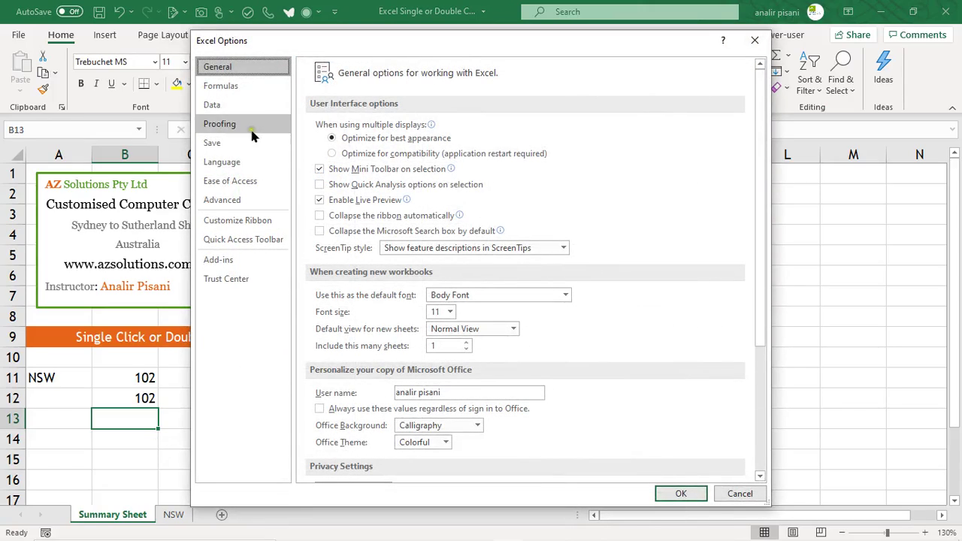
pyautogui.click(254, 201)
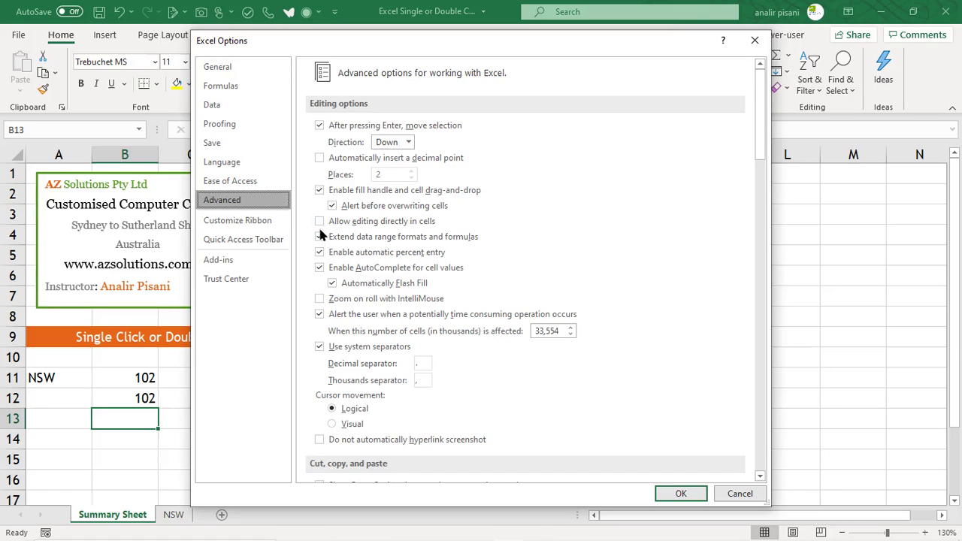
pyautogui.click(683, 494)
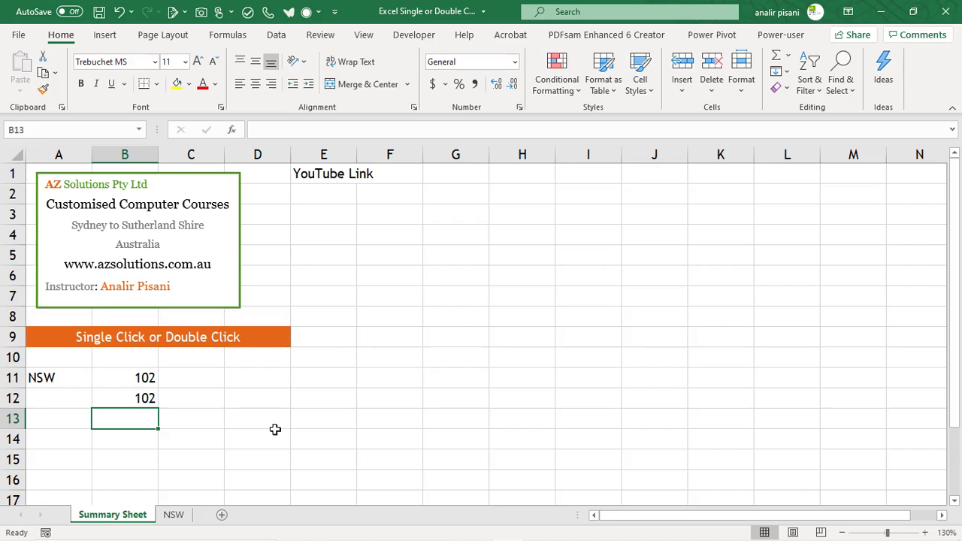
# Double-click Summary Sheet B11 to land on its precedent, the NSW Total in B6
pyautogui.doubleClick(126, 374)
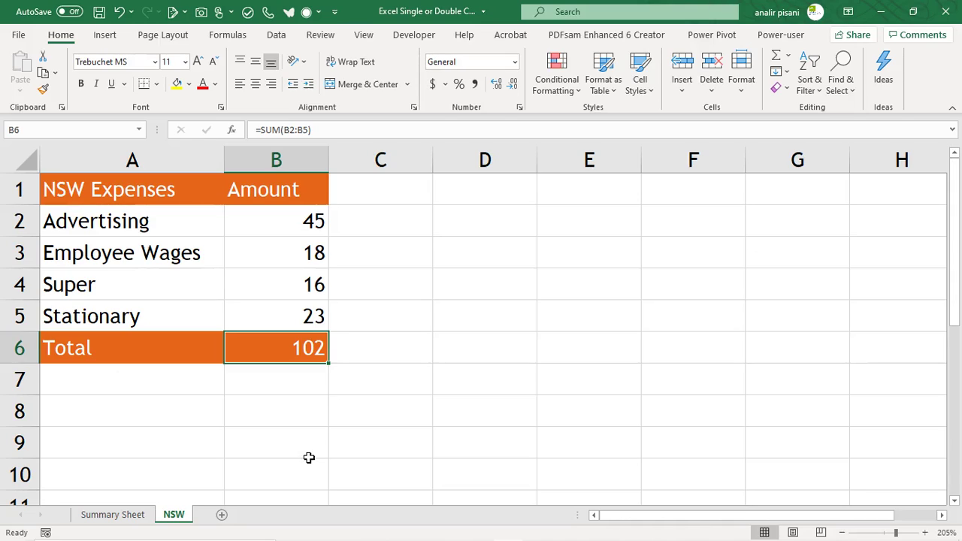
# Use Go To (F5) to return to the Summary Sheet's B11 entry
pyautogui.press('F5')
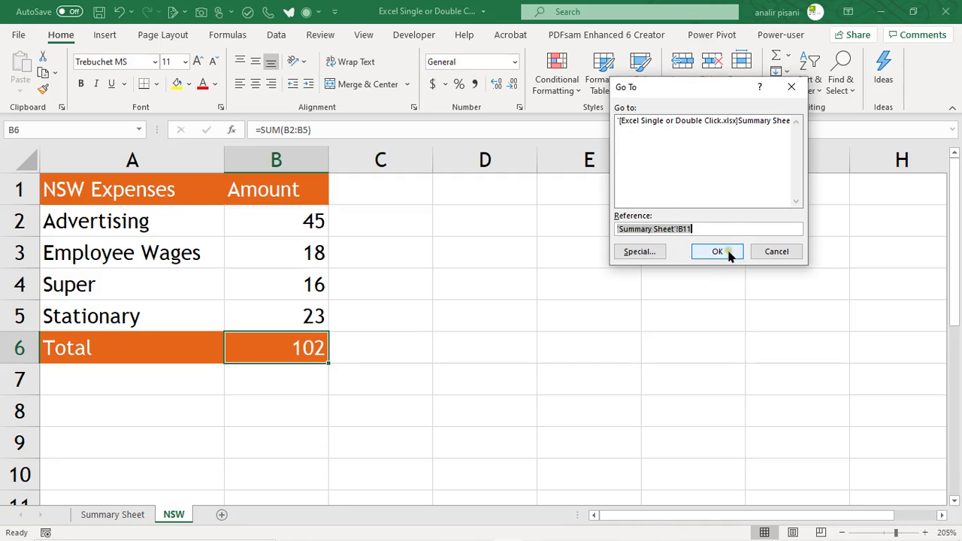
pyautogui.click(738, 122)
pyautogui.click(719, 251)
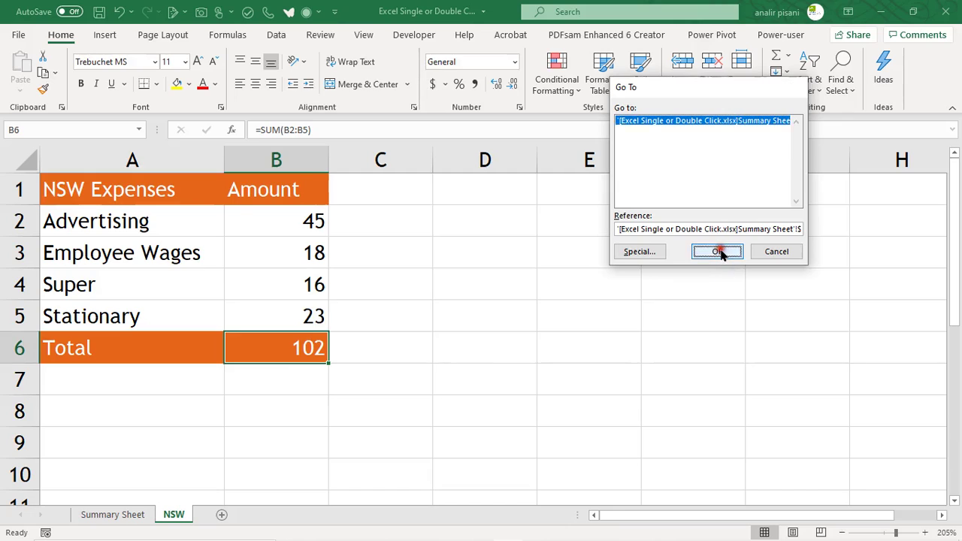